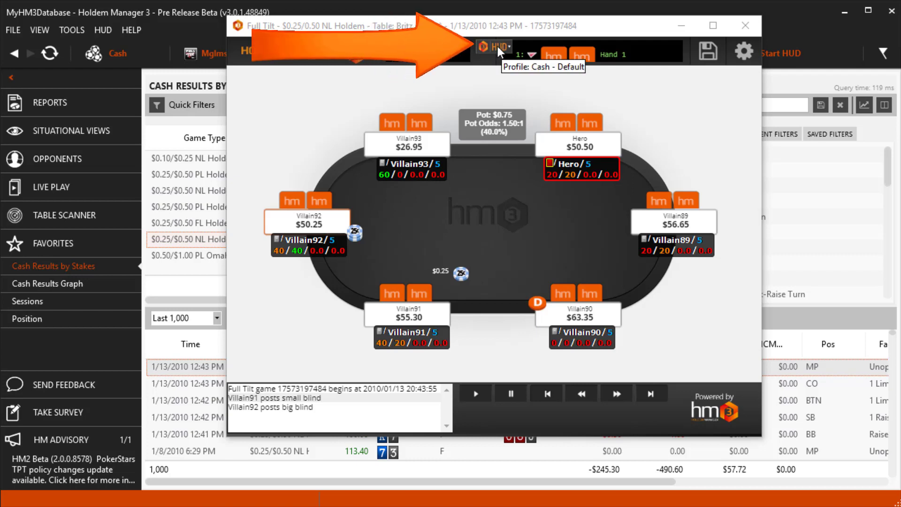
Switch the replayer's HUD profile to Cash - Expanded and set it as the default for this table type.
click(497, 47)
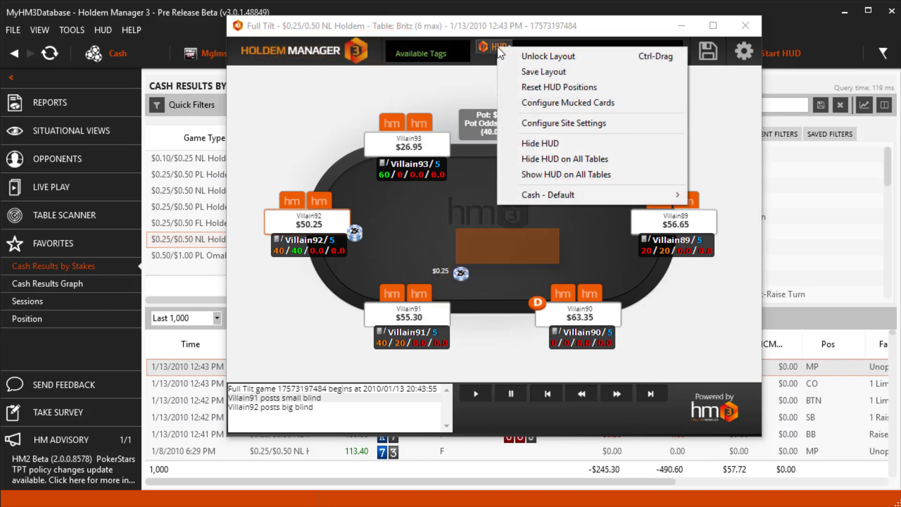
mouse_move(543, 194)
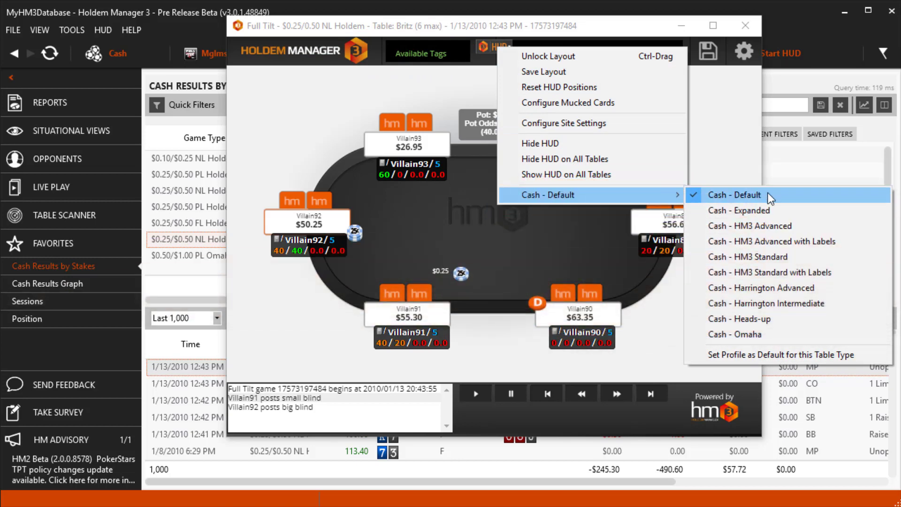
click(806, 216)
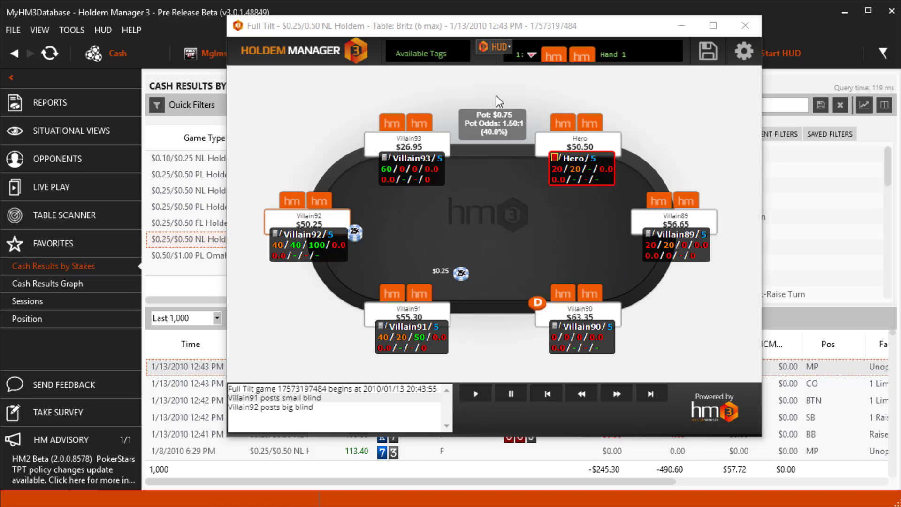
click(498, 48)
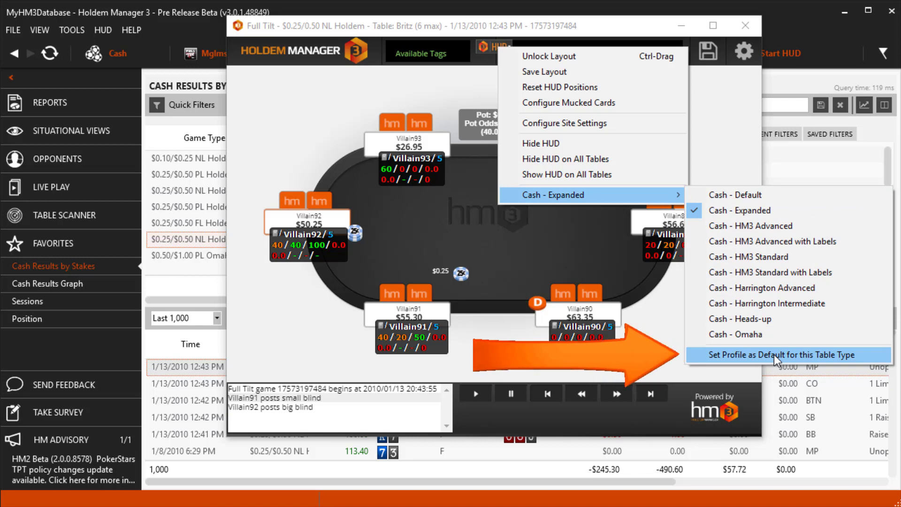
click(774, 354)
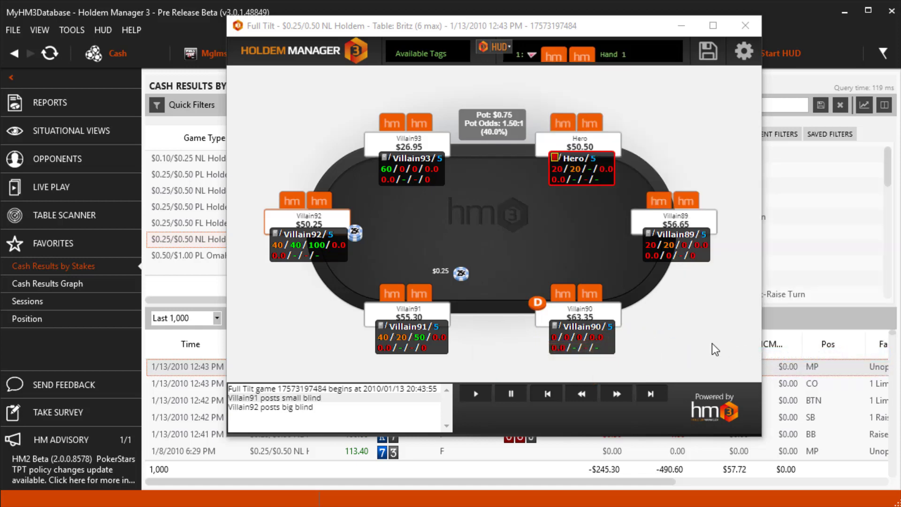
Close the replayer, replay the 12:43 PM hand with A4 to check its HUD profile, and close it.
click(745, 25)
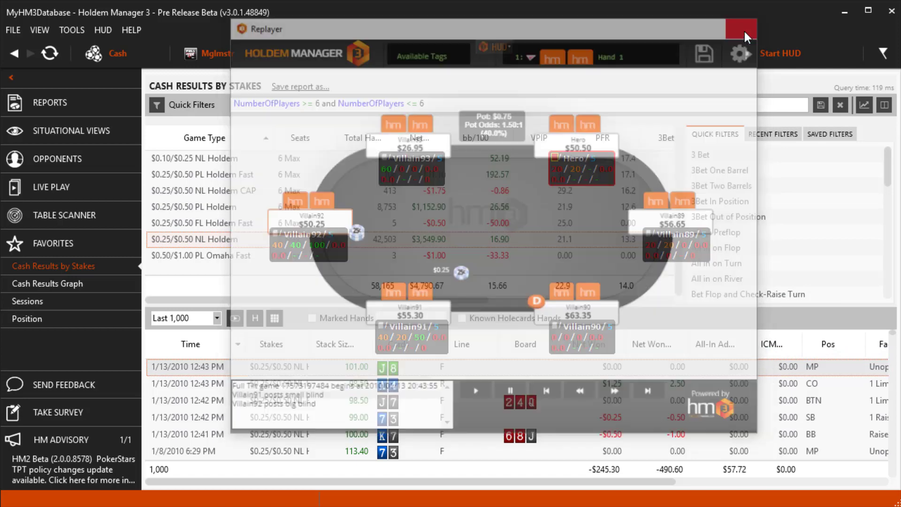
double_click(286, 388)
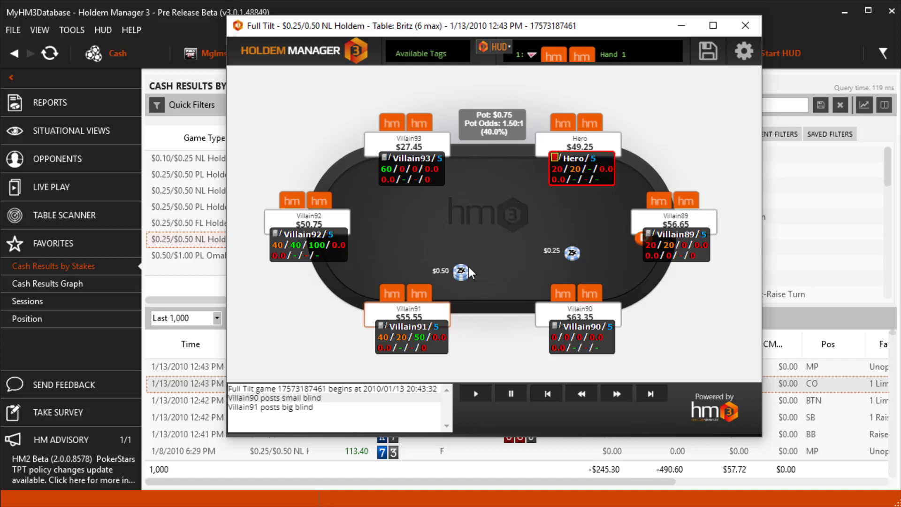
key(Escape)
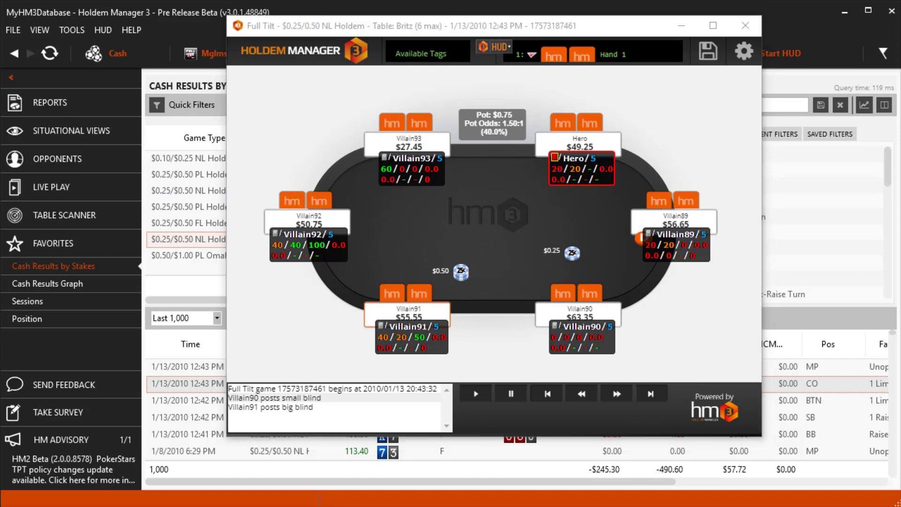
click(748, 24)
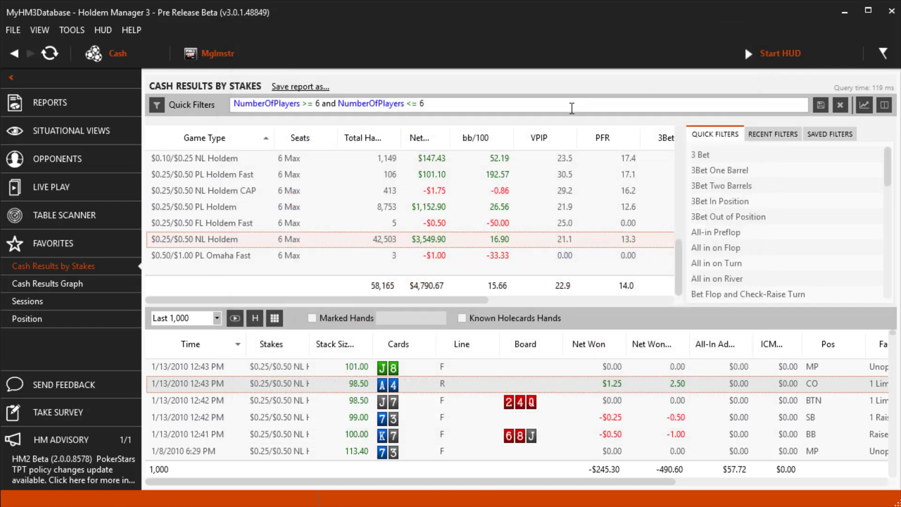
Open the HUD options' profile selection and widen the Site and Seats columns of the active cash profile definitions.
click(103, 30)
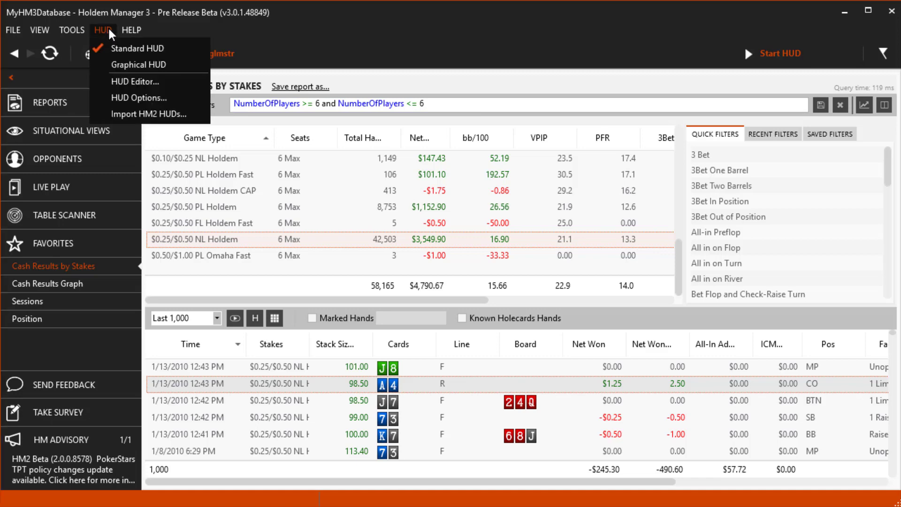
click(128, 99)
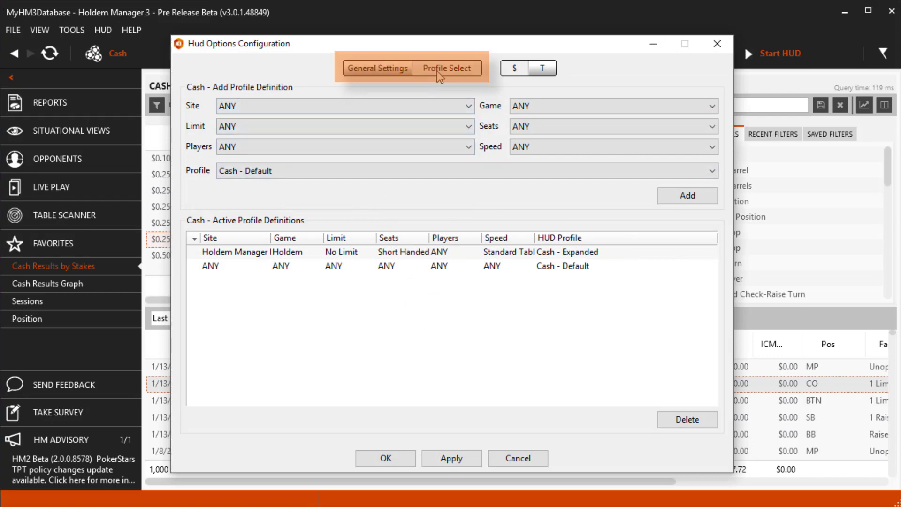
click(392, 70)
click(441, 73)
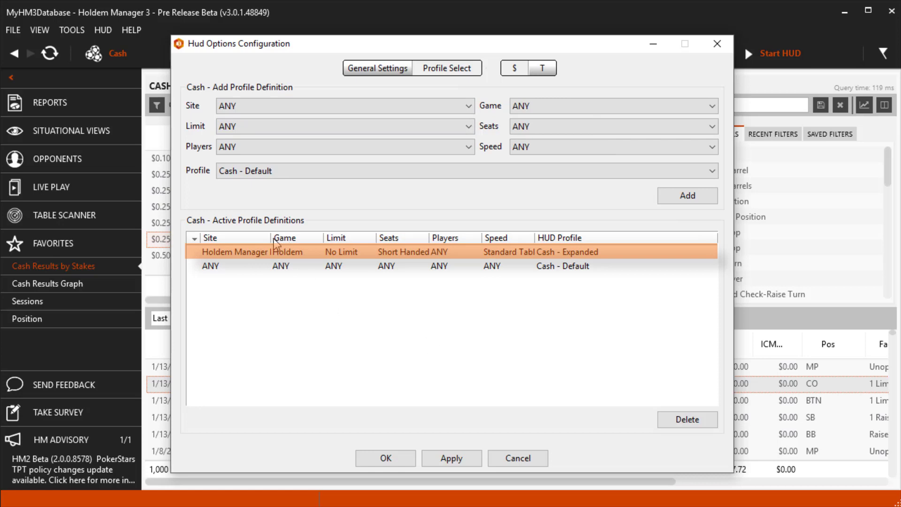
drag(270, 238, 308, 238)
drag(466, 238, 497, 357)
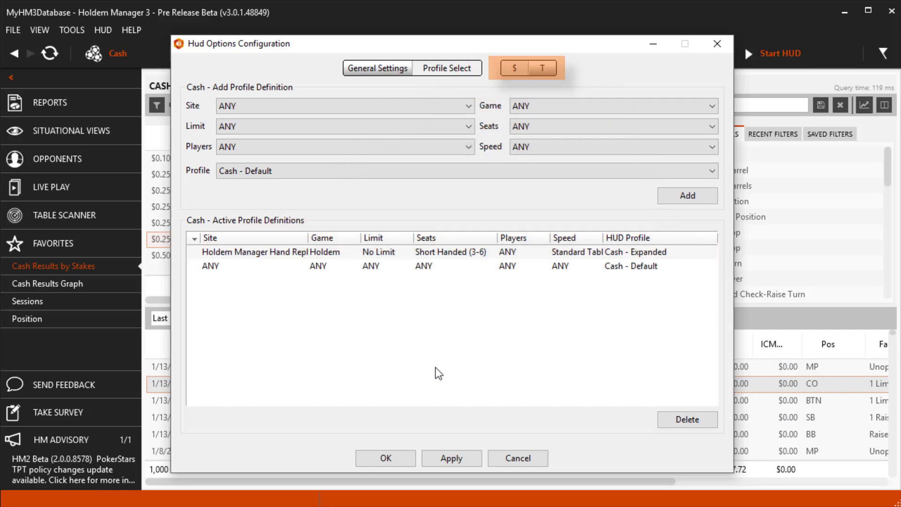
Review the tournament profile definitions, return to the cash definitions, and look through the available cash HUD profiles.
click(546, 68)
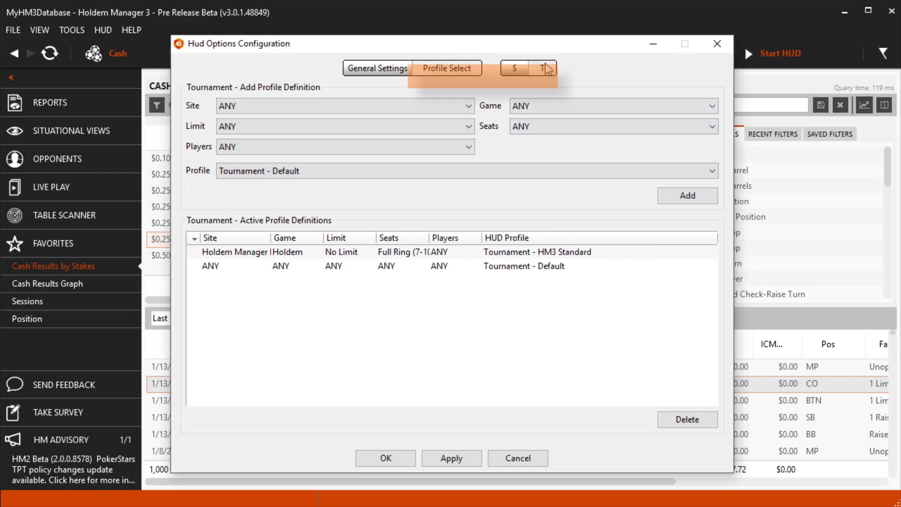
click(517, 69)
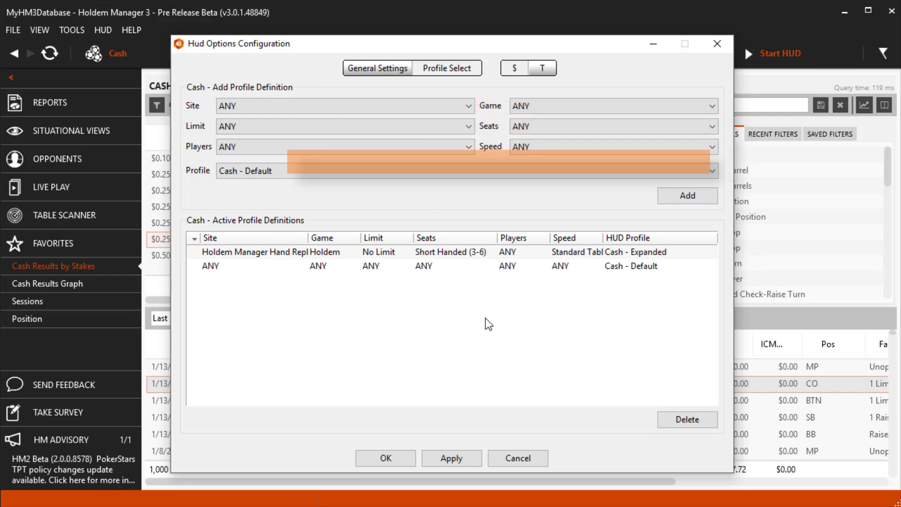
click(457, 174)
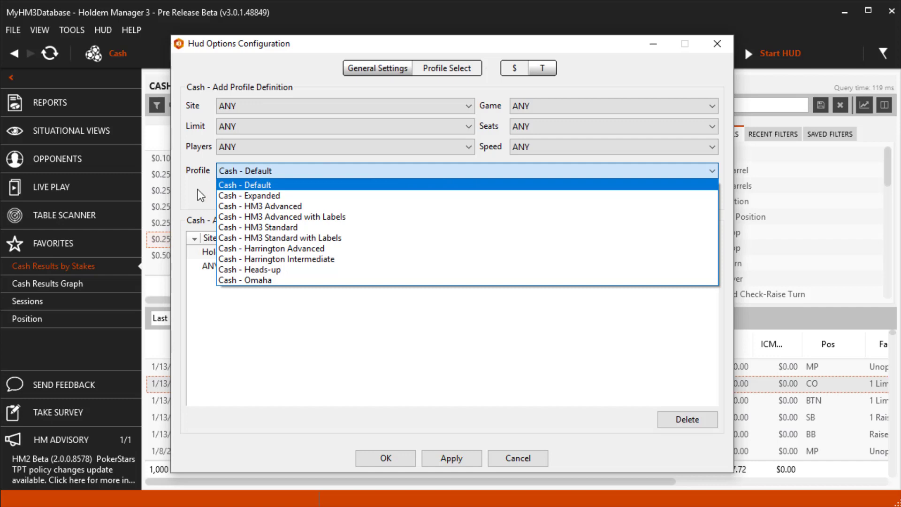
click(198, 192)
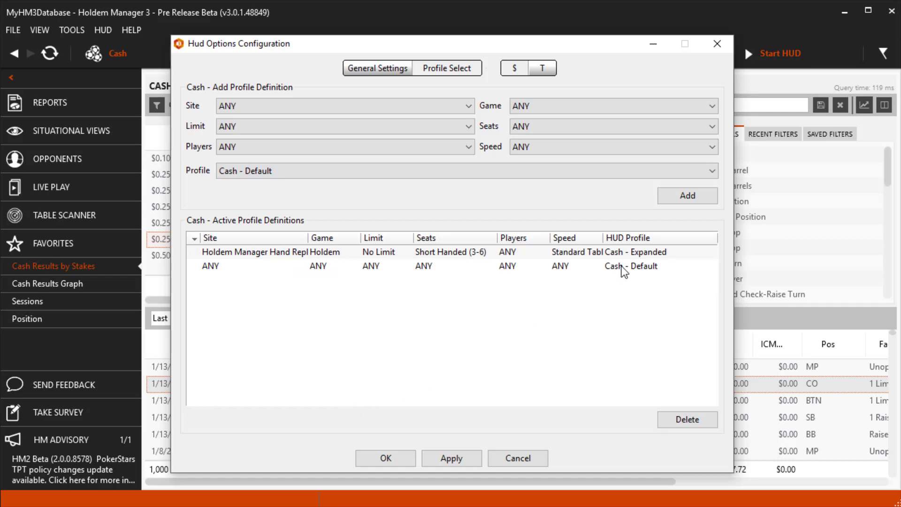
Delete the Hand Replayer cash definition and replace the profile of the all-ANY cash definition with Cash - Expanded.
click(651, 255)
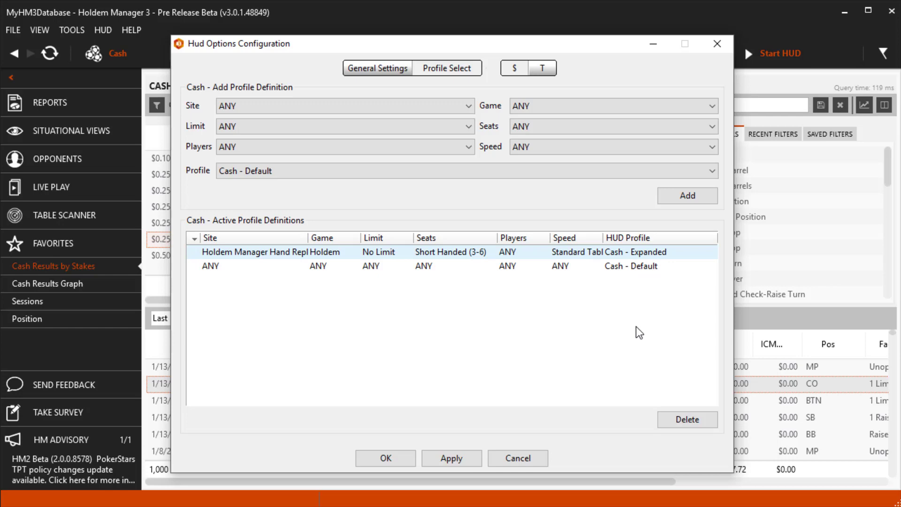
click(692, 420)
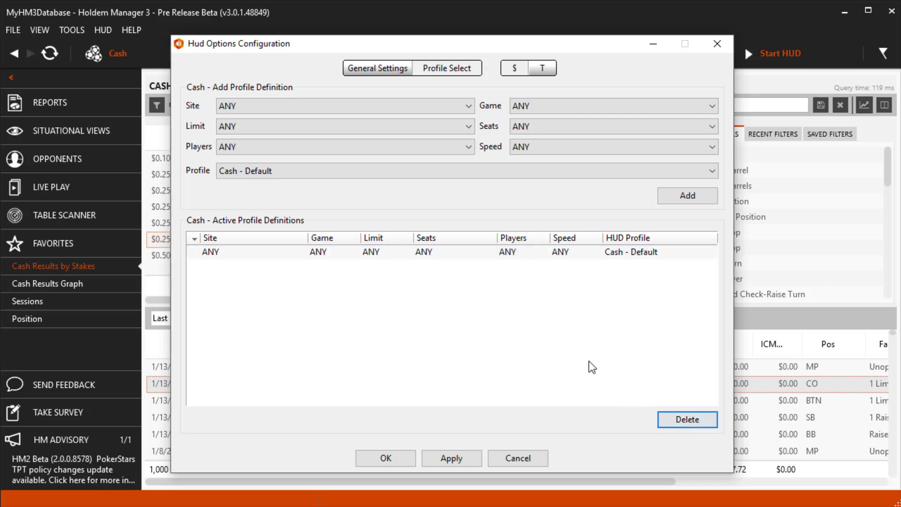
click(486, 255)
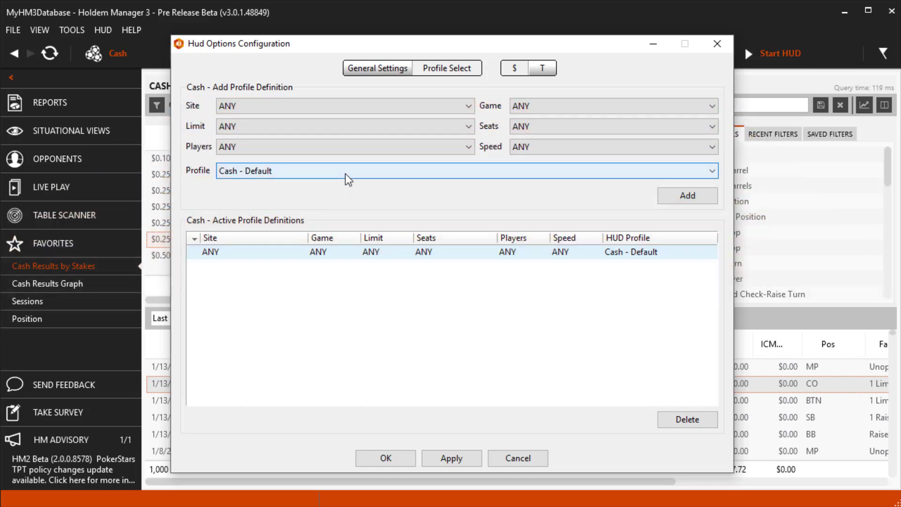
click(347, 178)
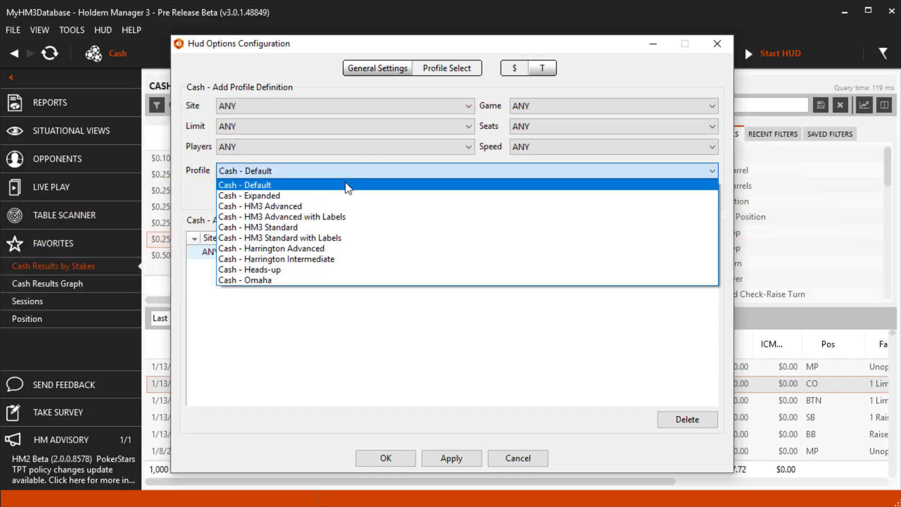
click(343, 196)
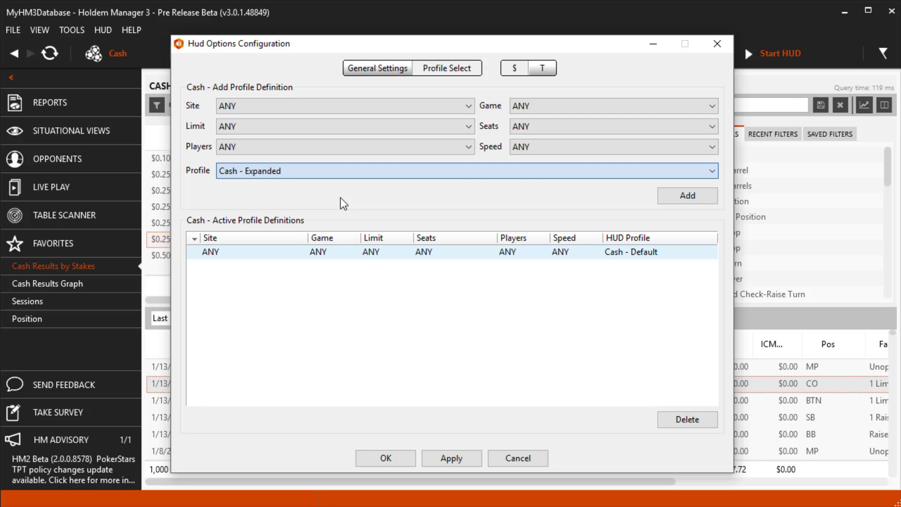
click(686, 196)
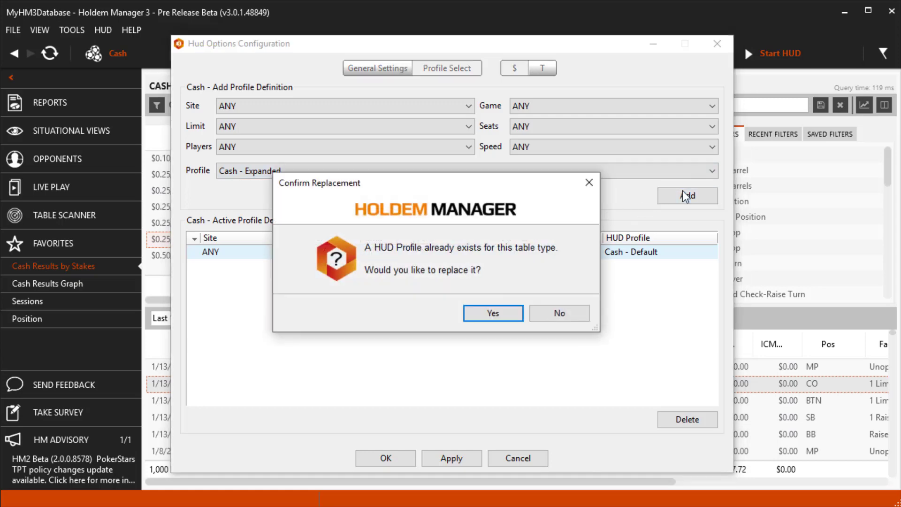
click(505, 314)
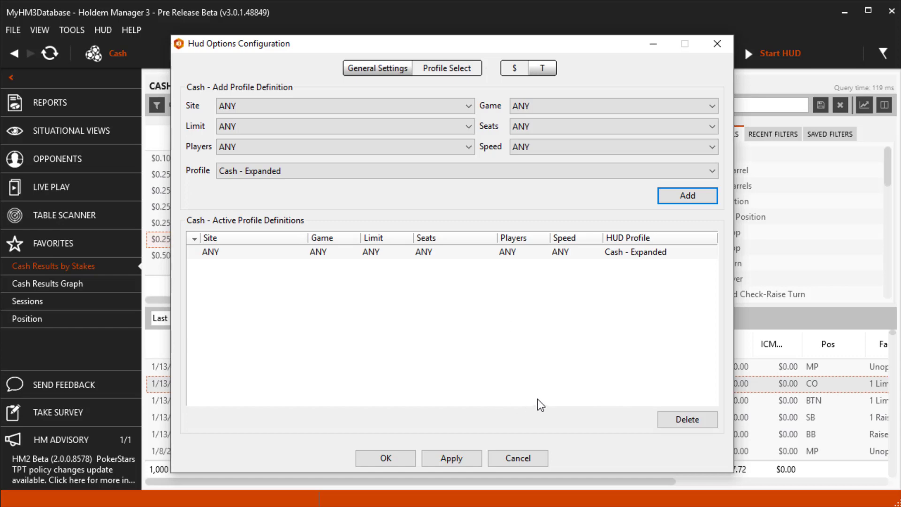
key(Escape)
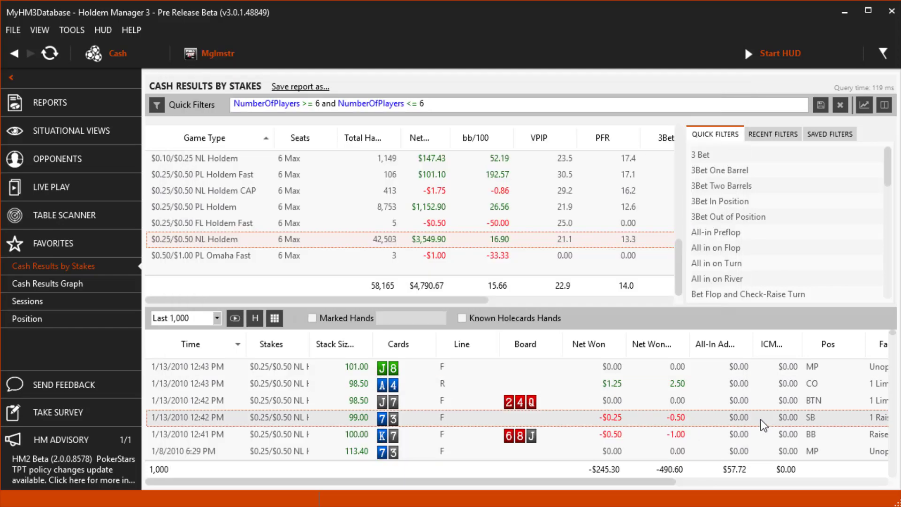
Replay the 12:42 PM J7 hand and the 12:41 PM K7 hand to check their HUD profile, then close the replayer.
double_click(352, 401)
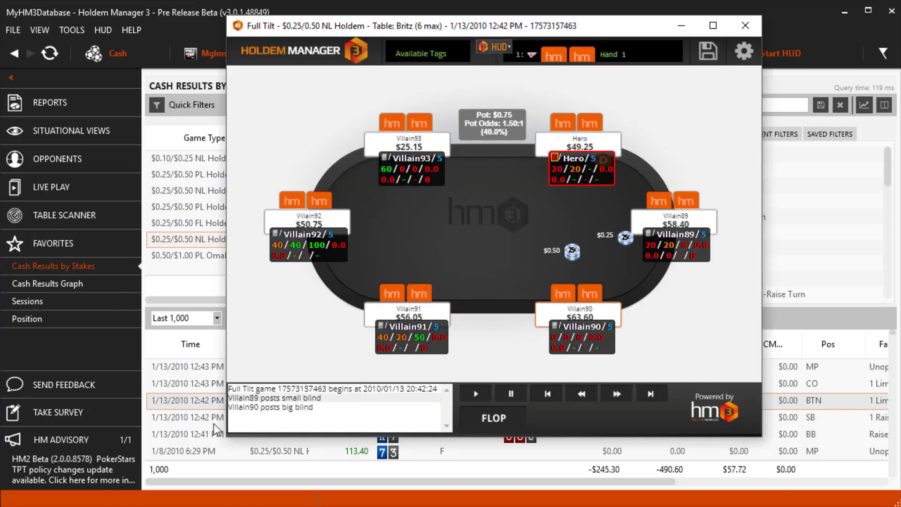
double_click(197, 433)
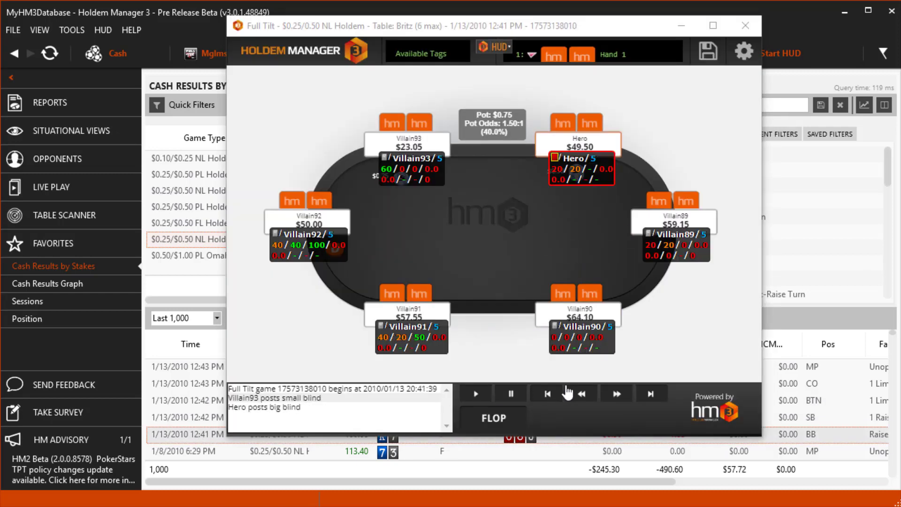
click(792, 403)
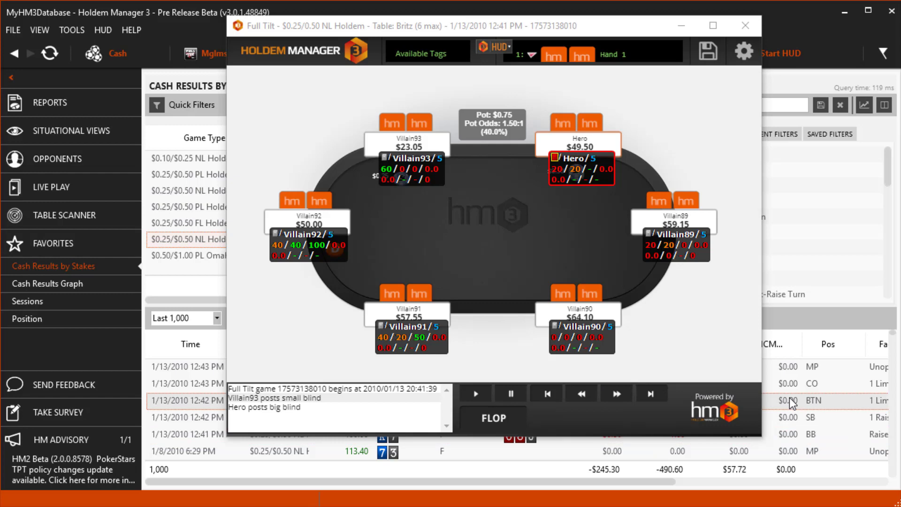
click(745, 25)
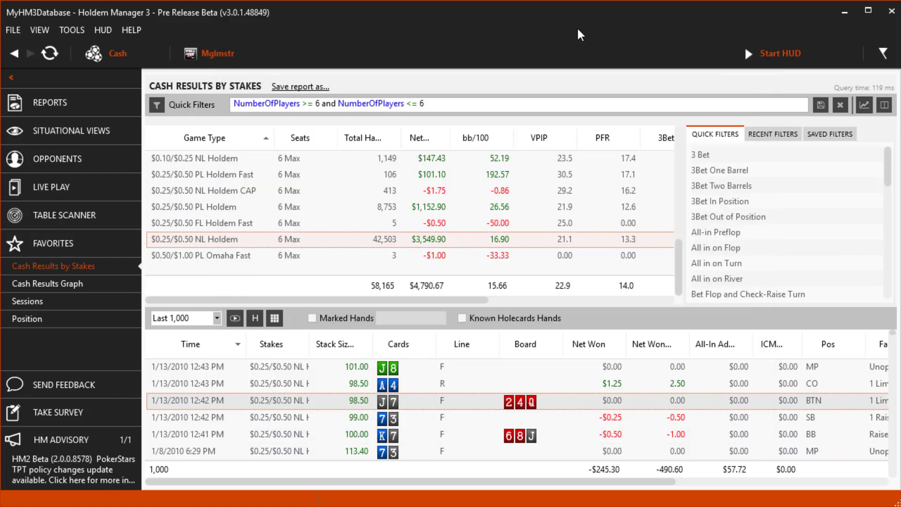
Reopen the HUD options and show the tournament profile definitions.
click(100, 34)
click(119, 95)
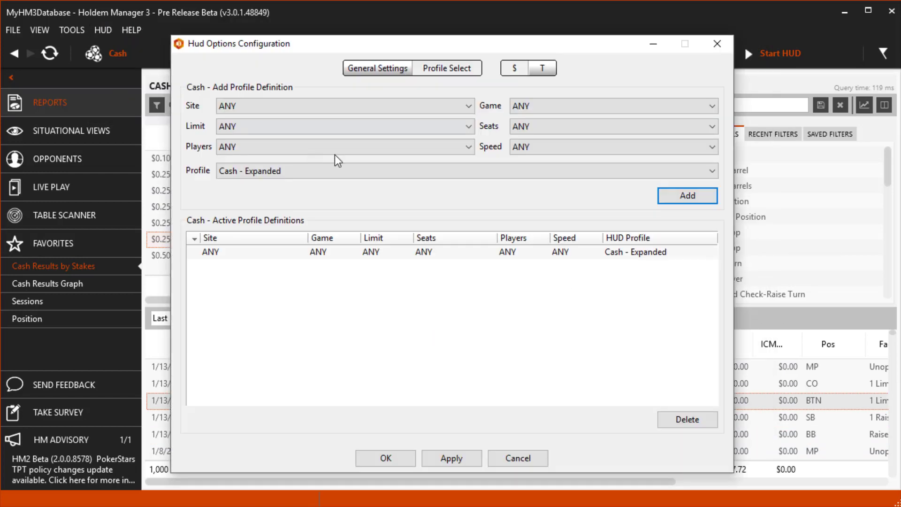
click(544, 69)
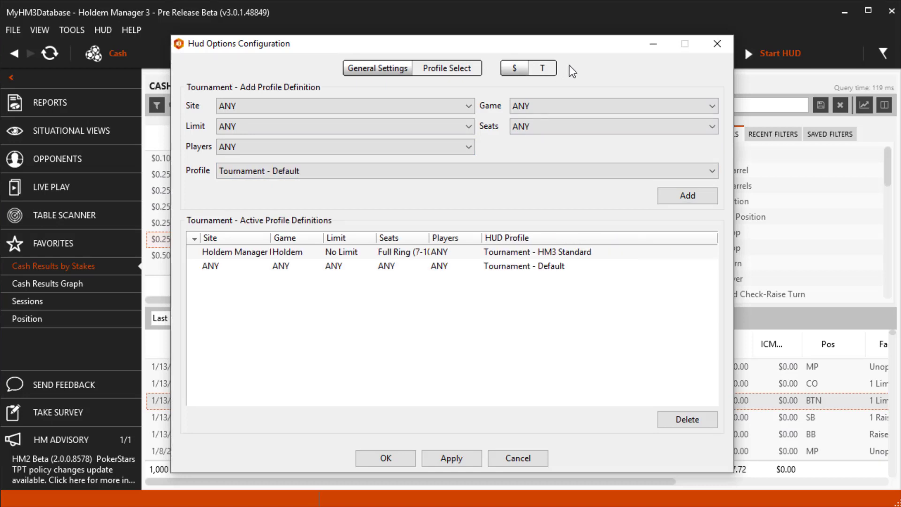